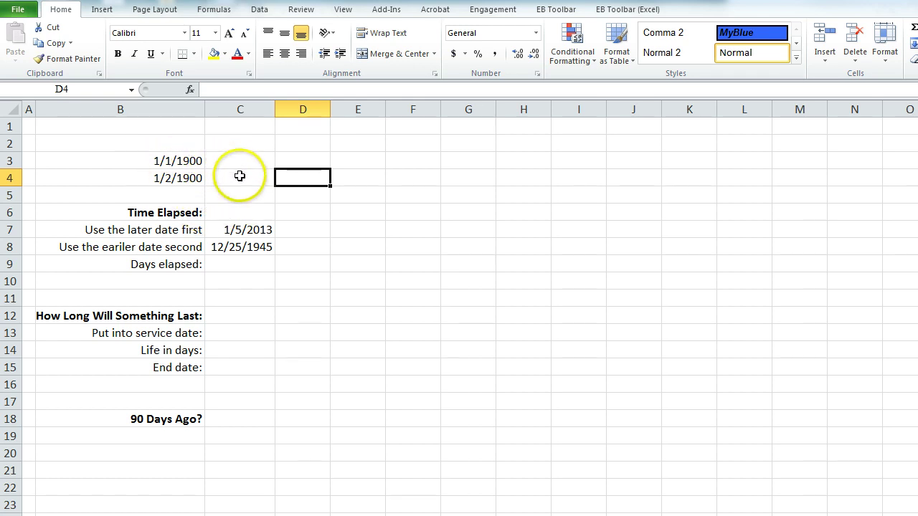
Display the dates in B3 and B4 as plain serial numbers
{"action": "left_click", "coordinate": [235, 175]}
{"action": "left_click", "coordinate": [179, 160]}
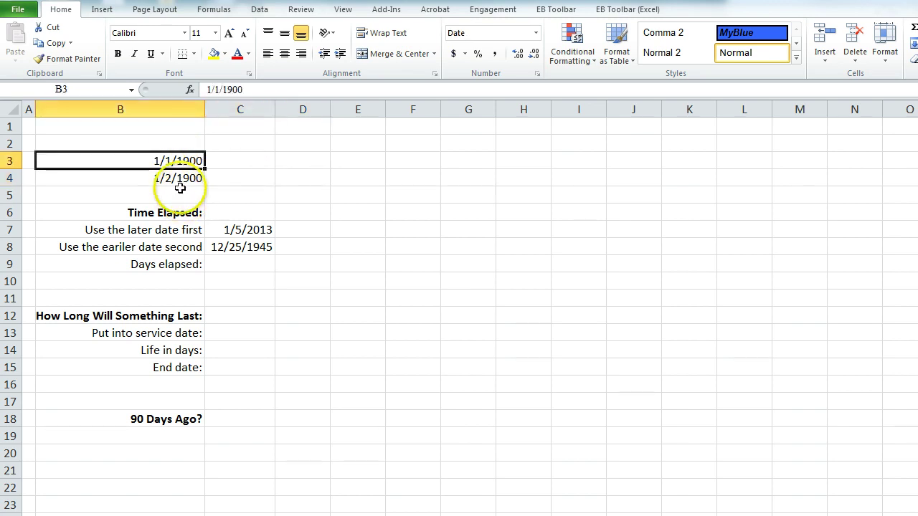
{"action": "left_click", "coordinate": [228, 162]}
{"action": "left_click", "coordinate": [181, 160]}
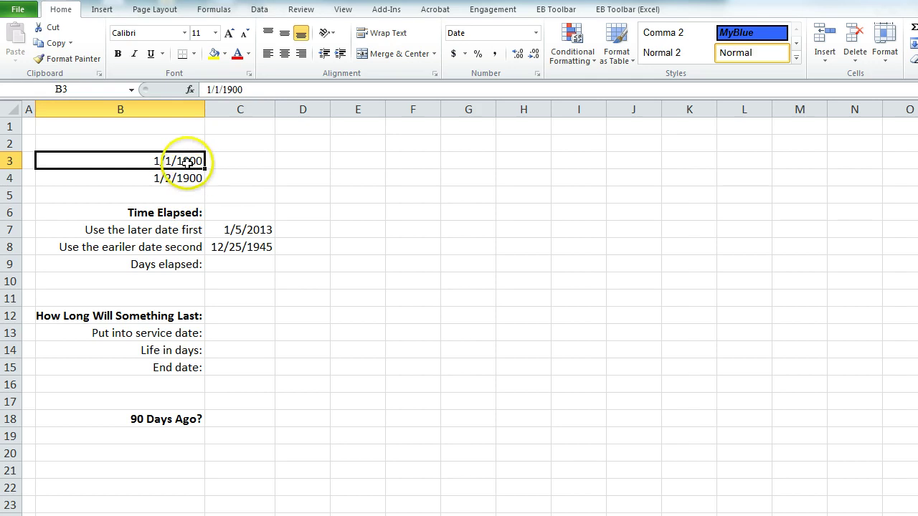
{"action": "left_click", "coordinate": [536, 33]}
{"action": "left_click", "coordinate": [514, 54]}
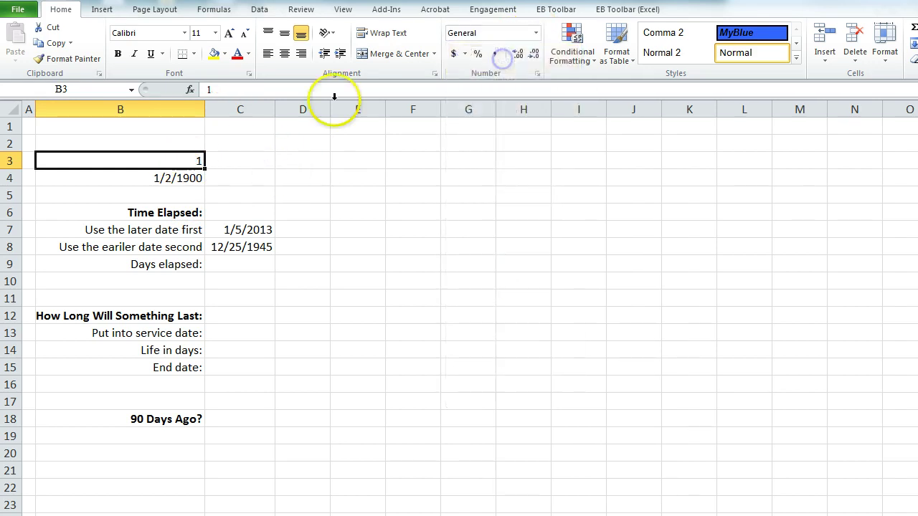
{"action": "left_click", "coordinate": [241, 180]}
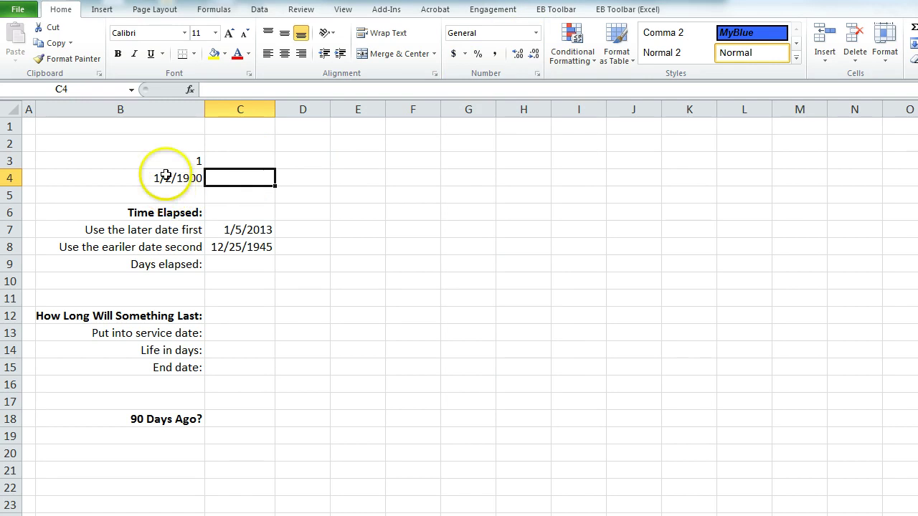
{"action": "left_click", "coordinate": [188, 178]}
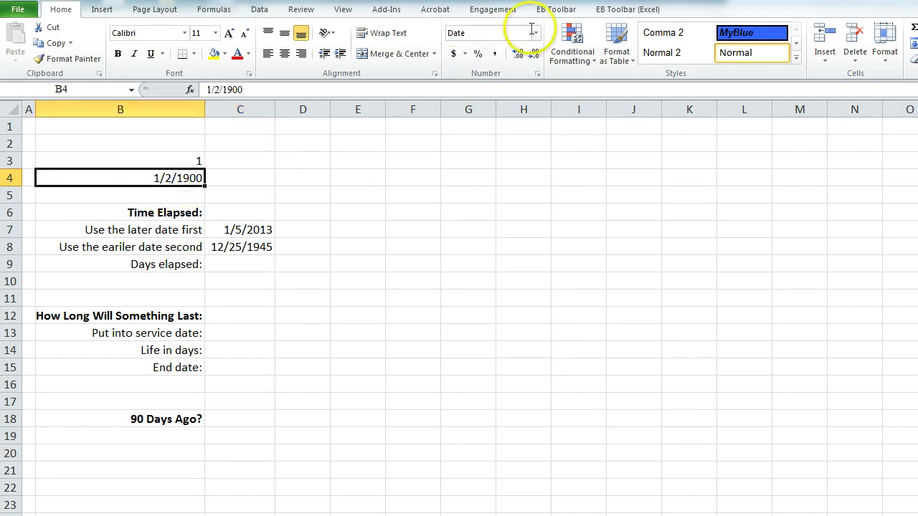
{"action": "left_click", "coordinate": [535, 33]}
{"action": "left_click", "coordinate": [509, 55]}
{"action": "left_click", "coordinate": [278, 190]}
Reformat B3 and B4 back to the Short Date format
{"action": "left_click_drag", "start_coordinate": [188, 162], "coordinate": [188, 179]}
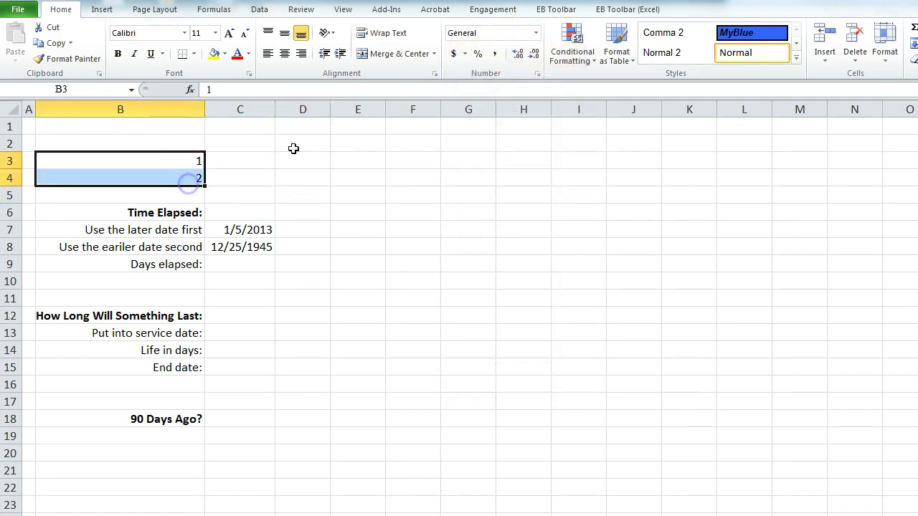
{"action": "left_click", "coordinate": [535, 33]}
{"action": "left_click", "coordinate": [479, 181]}
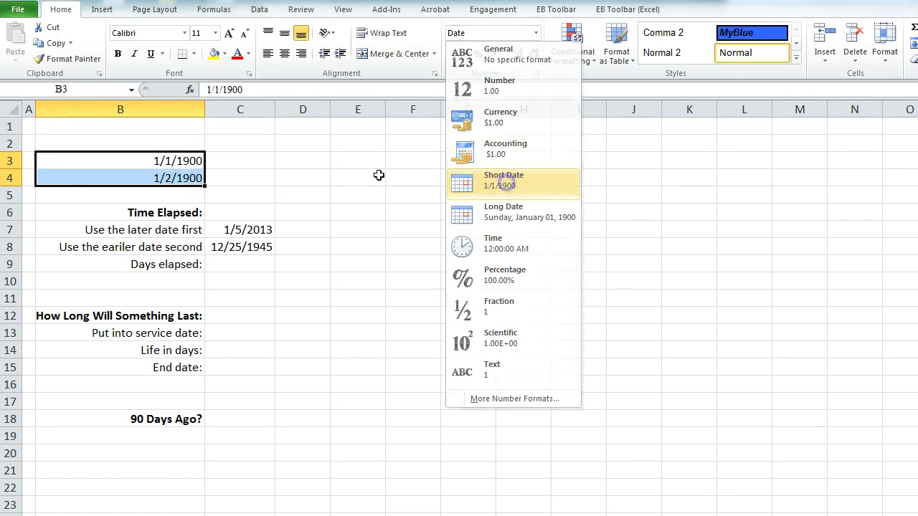
{"action": "left_click", "coordinate": [284, 190]}
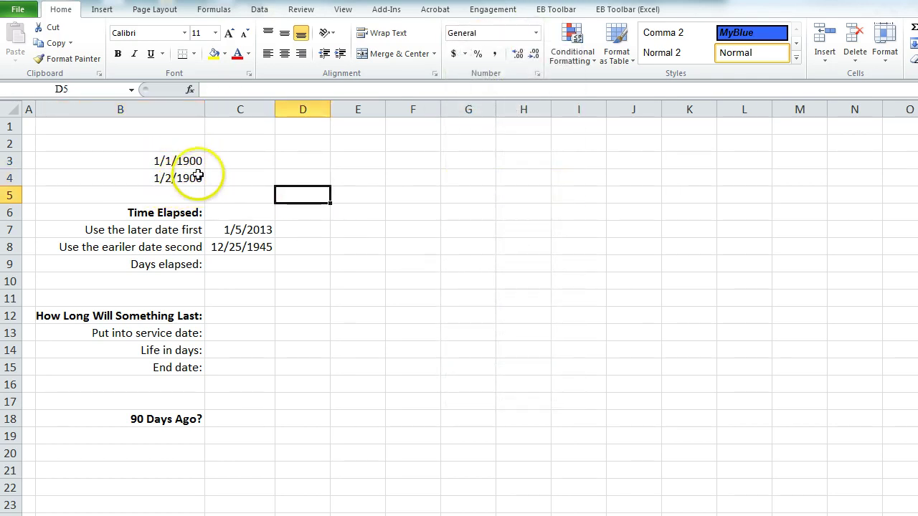
Select C9 as the cell for the days elapsed result
{"action": "left_click", "coordinate": [297, 178]}
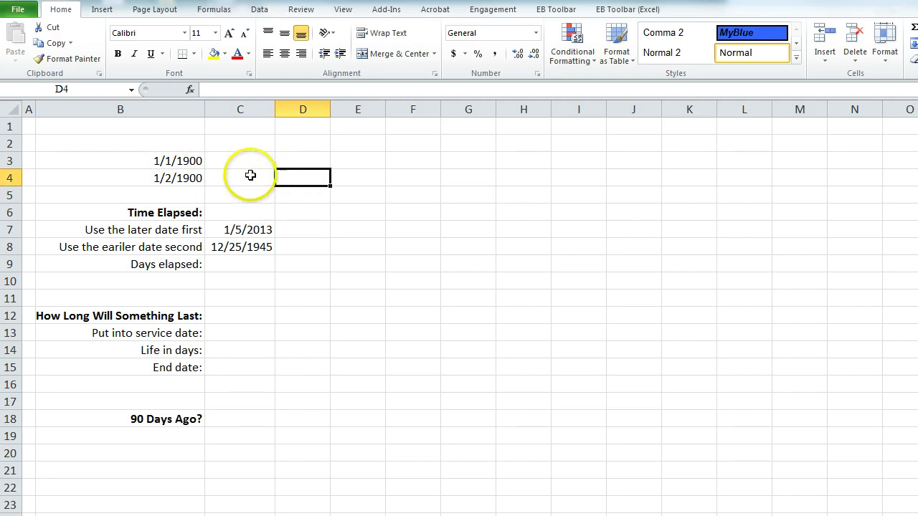
{"action": "left_click", "coordinate": [249, 177]}
{"action": "left_click", "coordinate": [246, 159]}
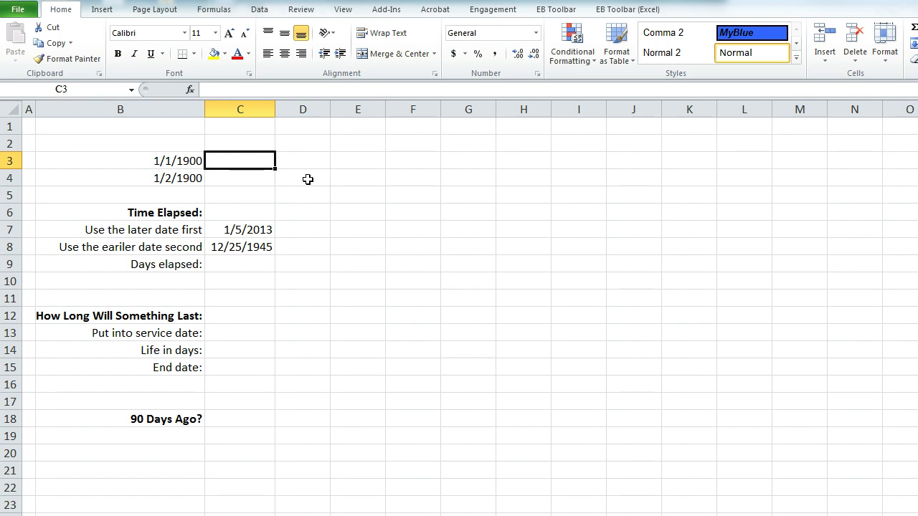
{"action": "left_click", "coordinate": [244, 213]}
{"action": "left_click", "coordinate": [302, 249]}
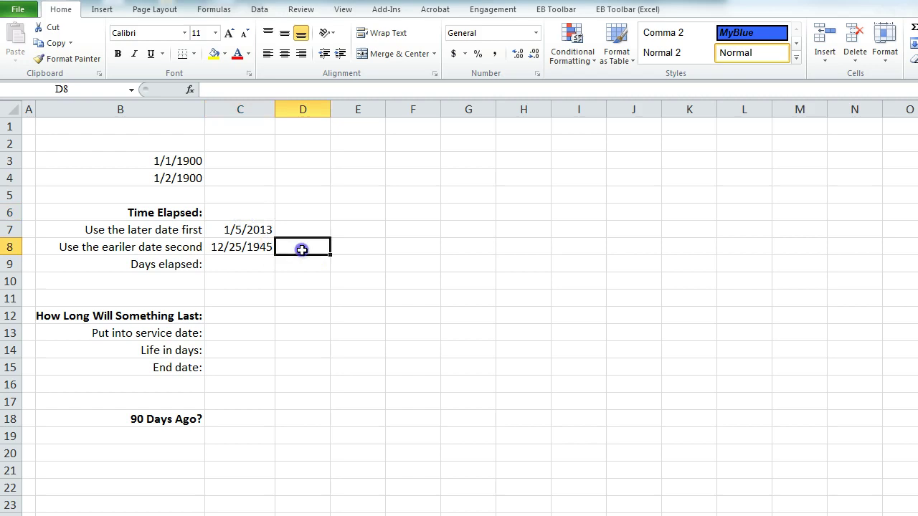
{"action": "left_click", "coordinate": [250, 284]}
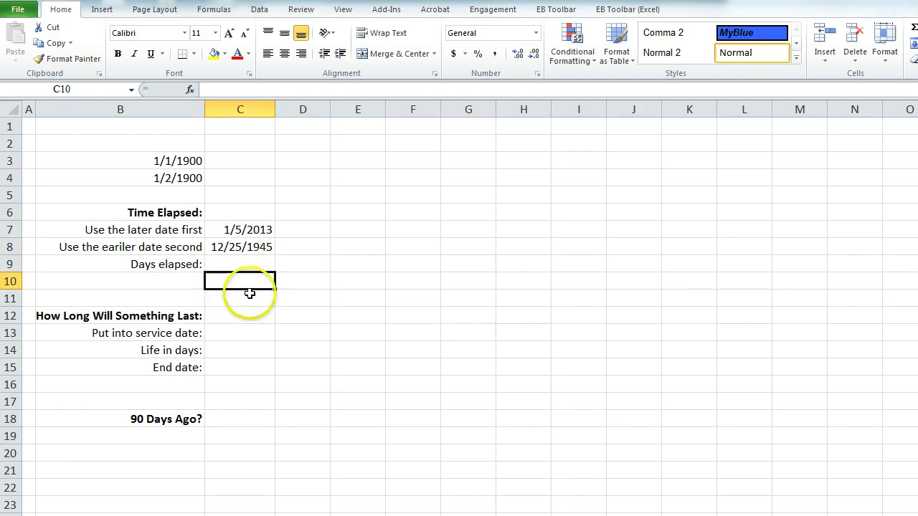
{"action": "left_click", "coordinate": [240, 265]}
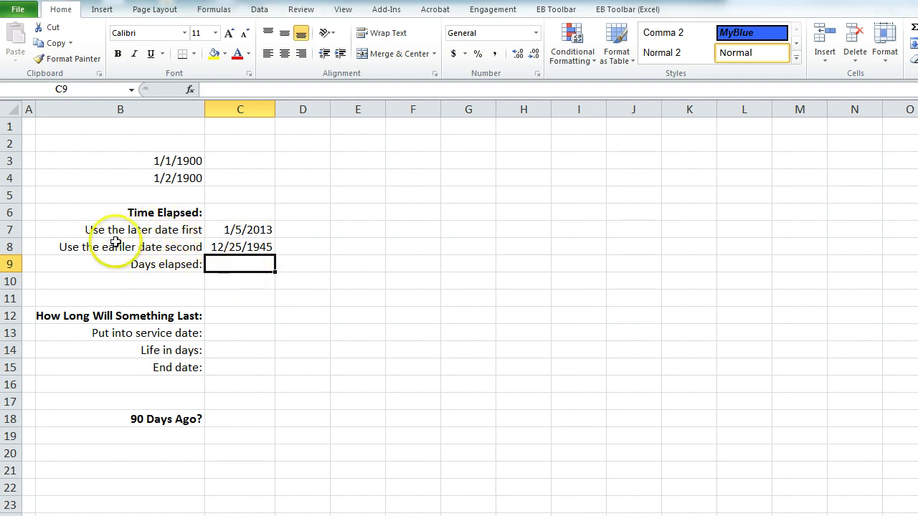
{"action": "left_click", "coordinate": [293, 267]}
Fix the B8 label typo so it reads 'Use the earlier date second'
{"action": "left_click", "coordinate": [126, 250]}
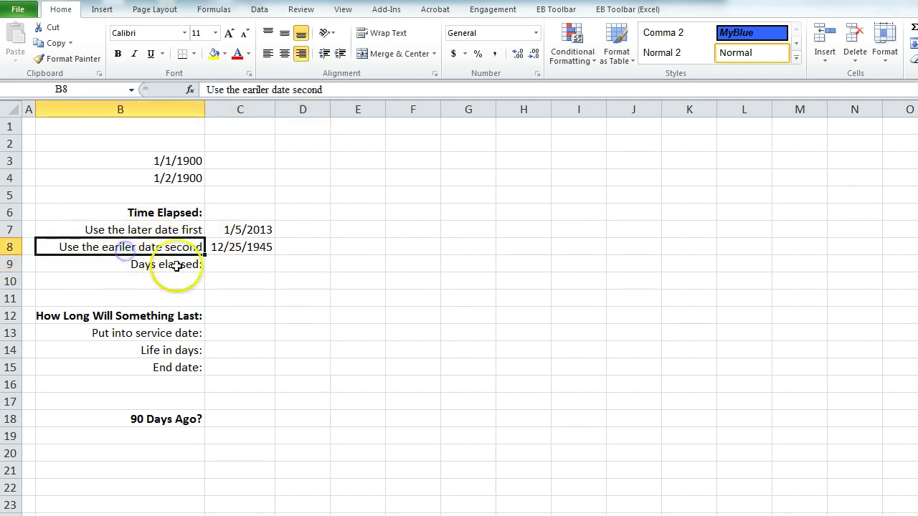
{"action": "double_click", "coordinate": [124, 249]}
{"action": "left_click", "coordinate": [121, 247]}
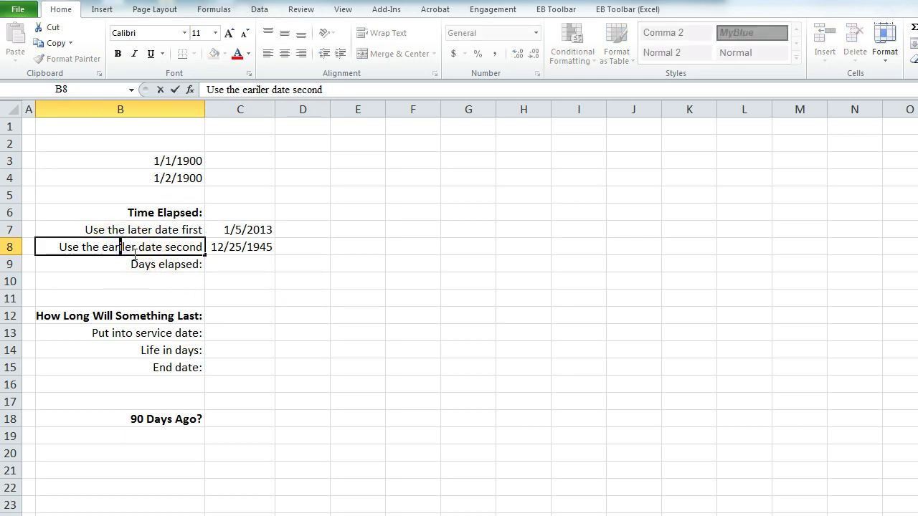
{"action": "key", "text": "Delete"}
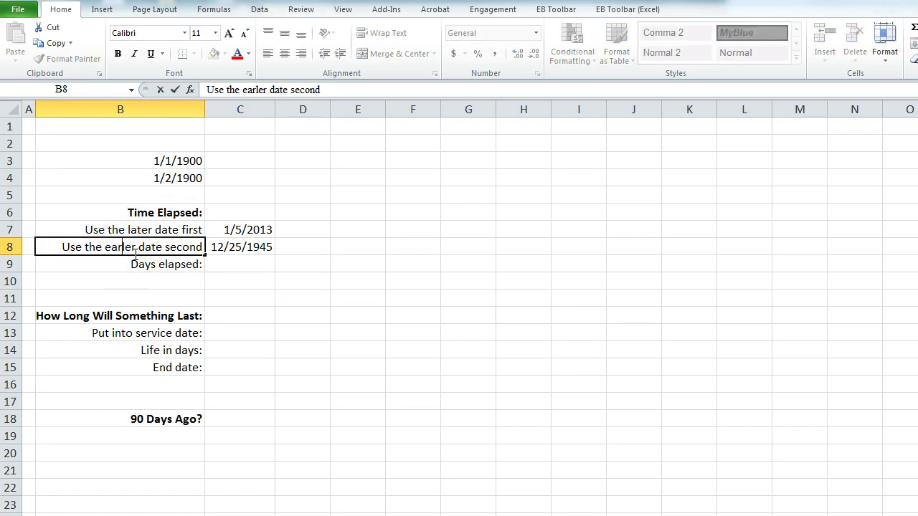
{"action": "type", "text": "i"}
{"action": "left_click", "coordinate": [281, 291]}
{"action": "left_click", "coordinate": [234, 263]}
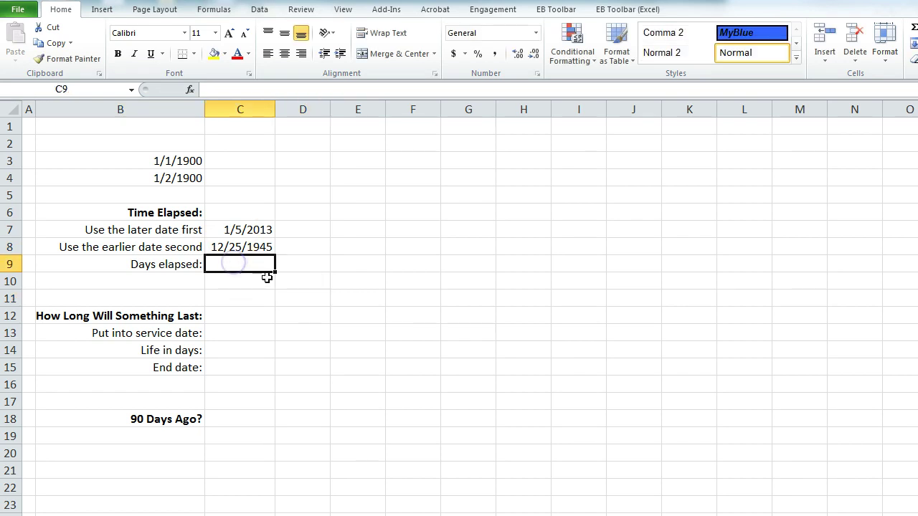
Enter =C7-C8 in C9 so the days elapsed shows 24483
{"action": "type", "text": "="}
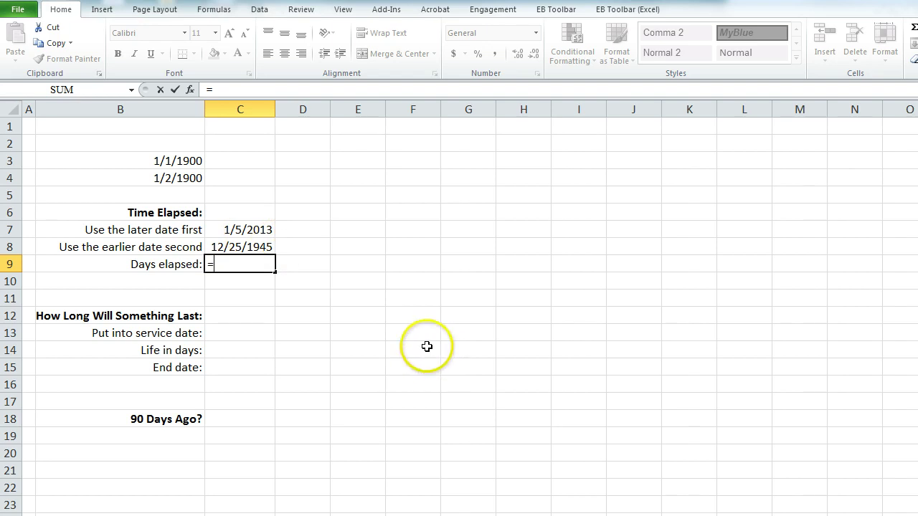
{"action": "left_click", "coordinate": [242, 231]}
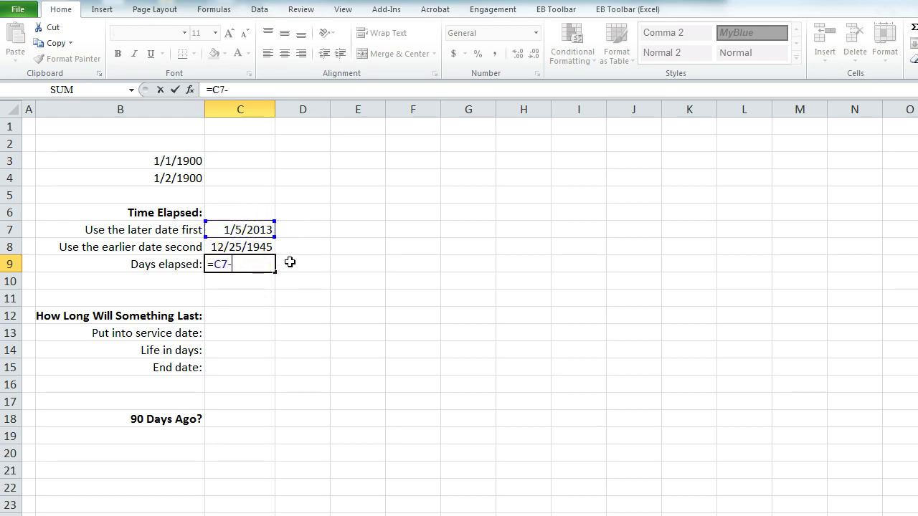
{"action": "left_click", "coordinate": [242, 247]}
{"action": "key", "text": "Return"}
{"action": "left_click", "coordinate": [258, 269]}
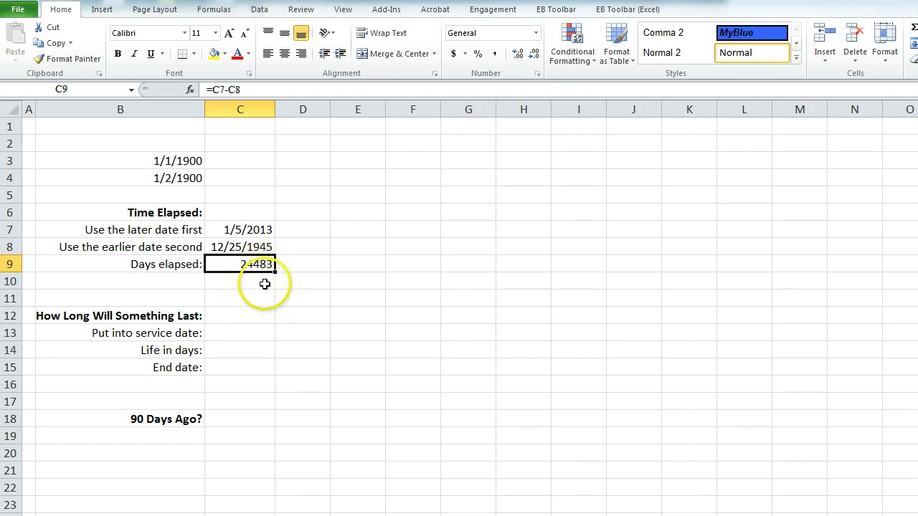
{"action": "left_click", "coordinate": [254, 281]}
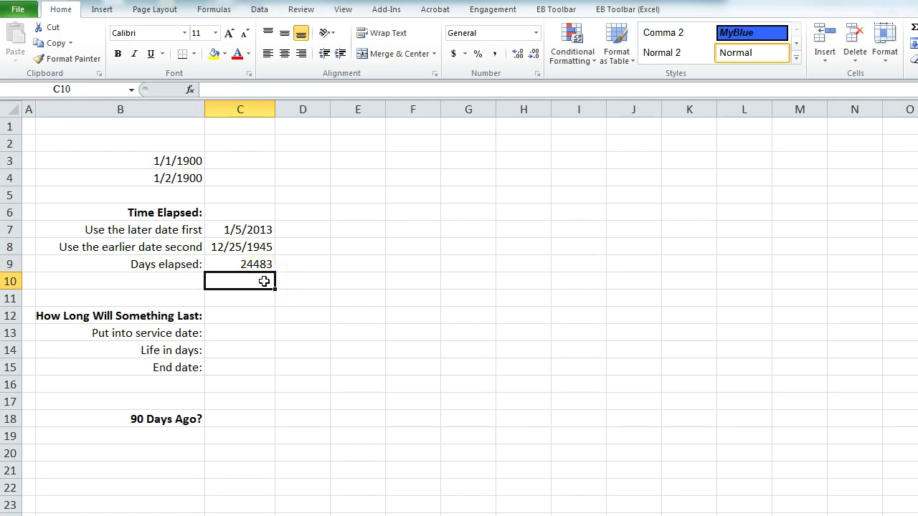
Enter =C9/365 in C10 to show 67.0767123 years elapsed
{"action": "type", "text": "="}
{"action": "left_click", "coordinate": [243, 264]}
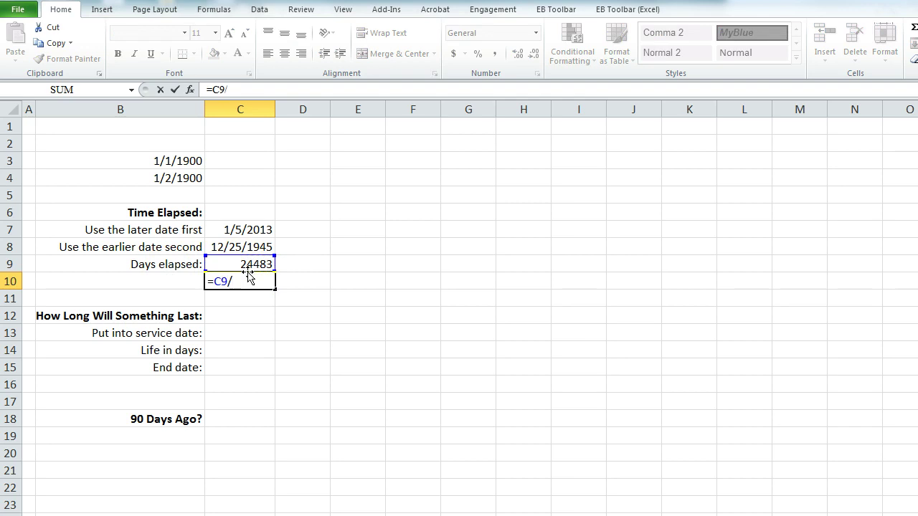
{"action": "key", "text": "Return"}
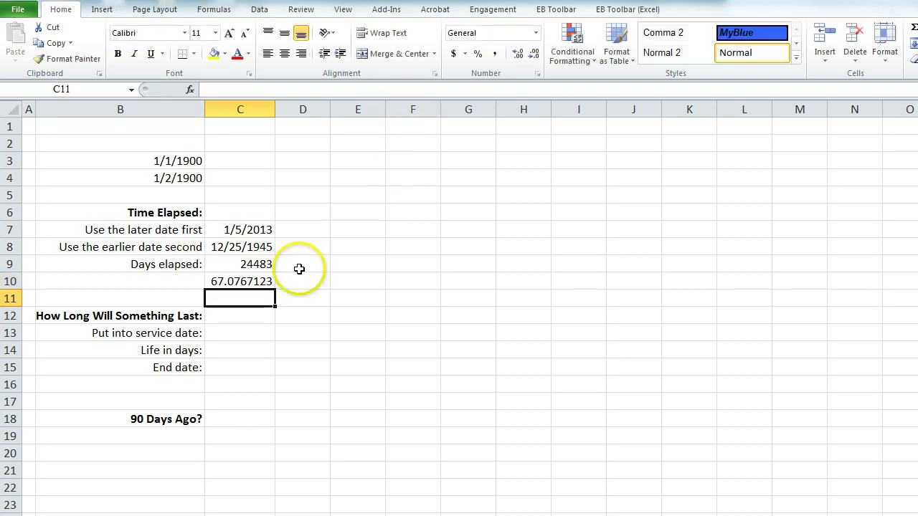
{"action": "left_click", "coordinate": [244, 282]}
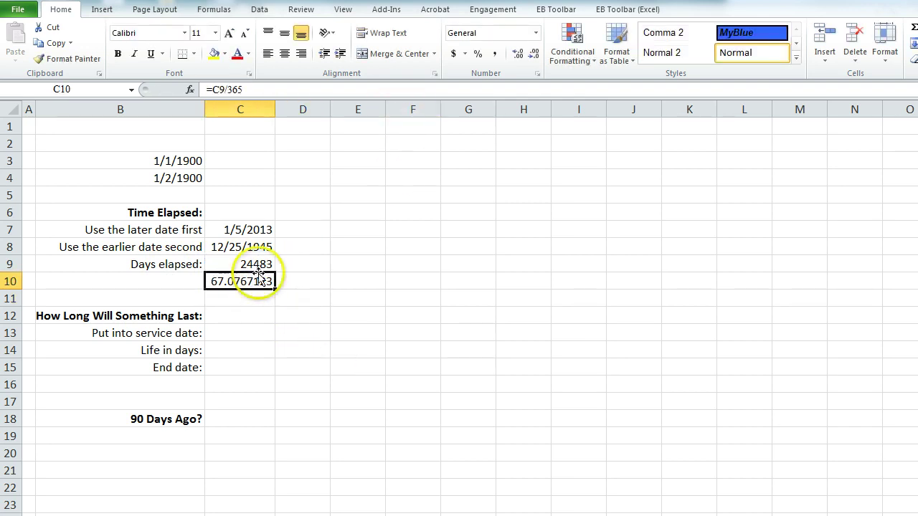
{"action": "left_click", "coordinate": [290, 282]}
{"action": "left_click", "coordinate": [239, 331]}
{"action": "left_click", "coordinate": [246, 323]}
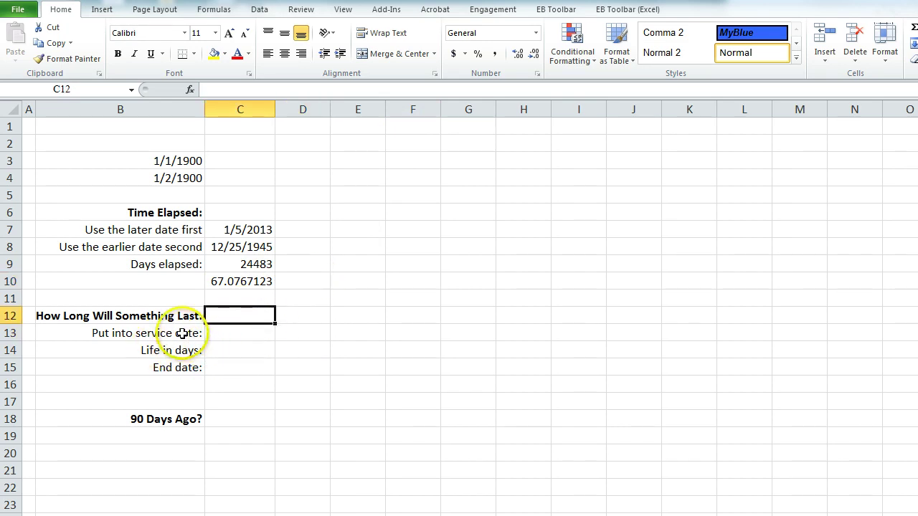
{"action": "left_click", "coordinate": [223, 334]}
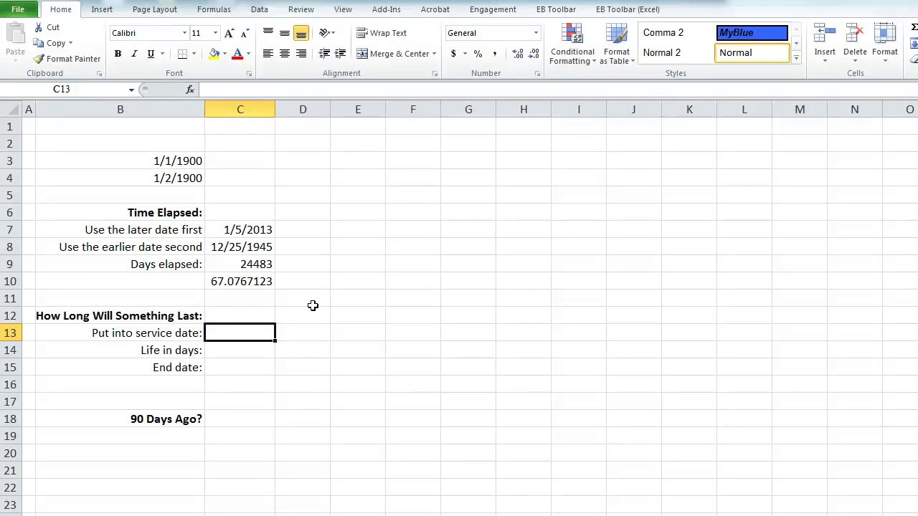
Enter service date 4/25/1989 in C13 and =8*365 life in days in C14
{"action": "type", "text": "4/25/1"}
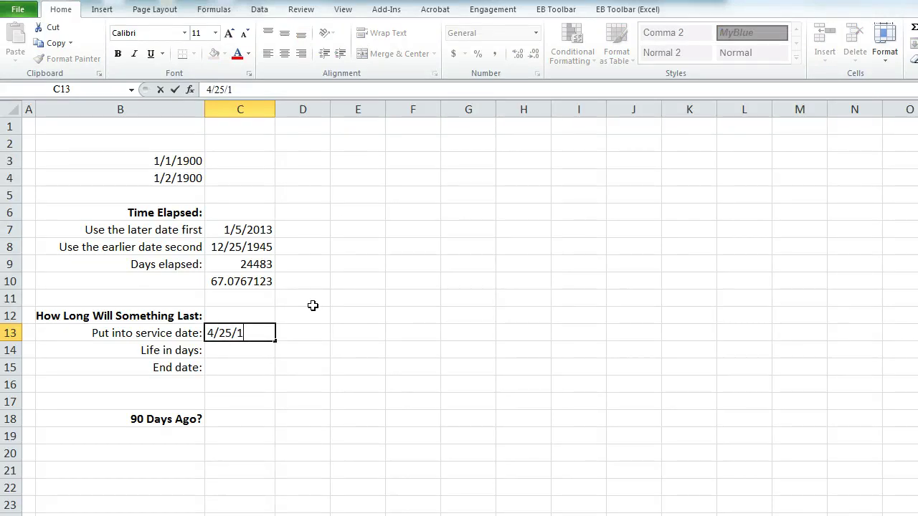
{"action": "type", "text": "989"}
{"action": "left_click", "coordinate": [248, 351]}
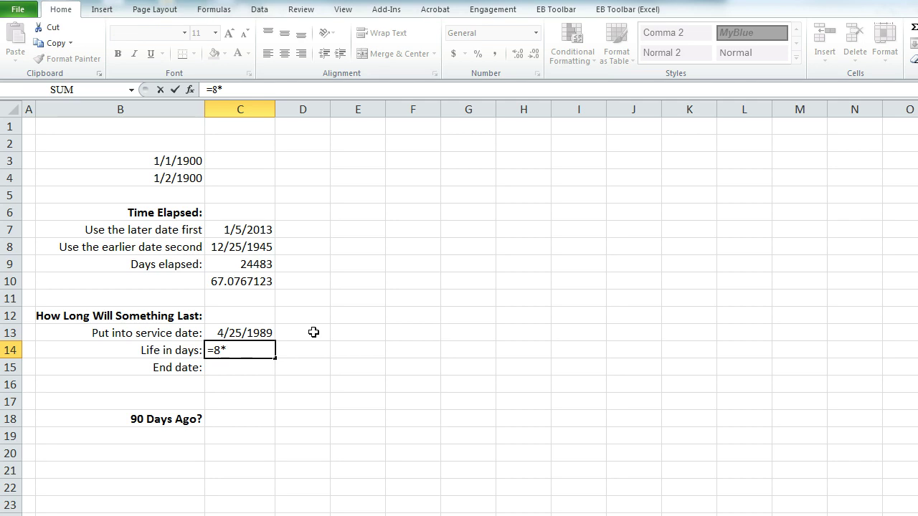
{"action": "key", "text": "Return"}
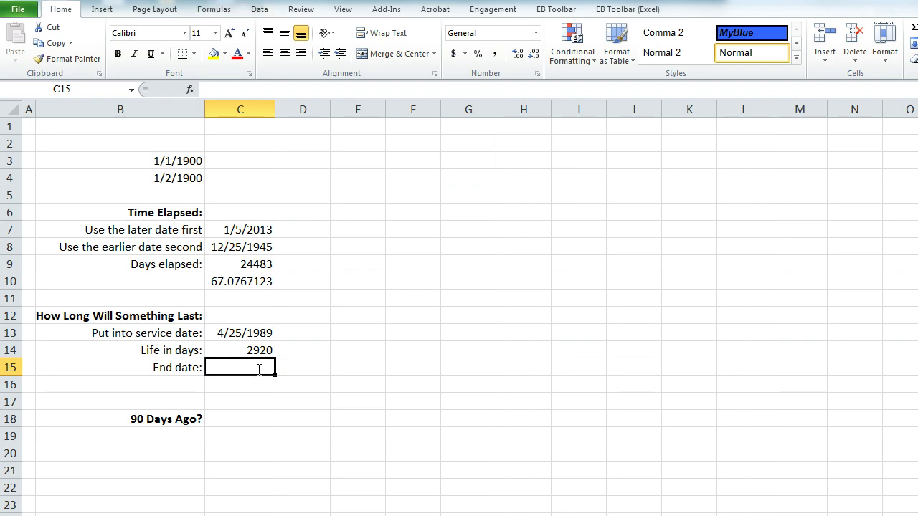
Enter =C13+C14 in C15, giving an end date of 4/23/1997
{"action": "type", "text": "="}
{"action": "left_click", "coordinate": [265, 332]}
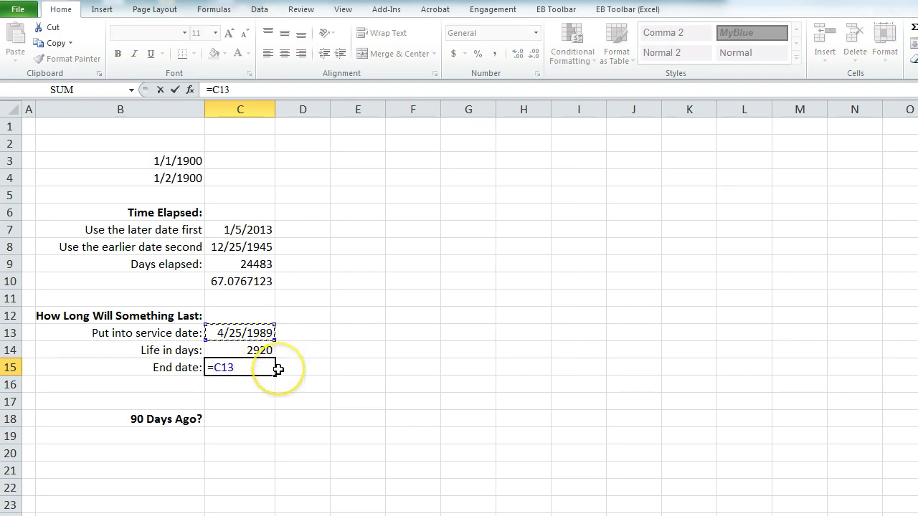
{"action": "type", "text": "+"}
{"action": "left_click", "coordinate": [269, 352]}
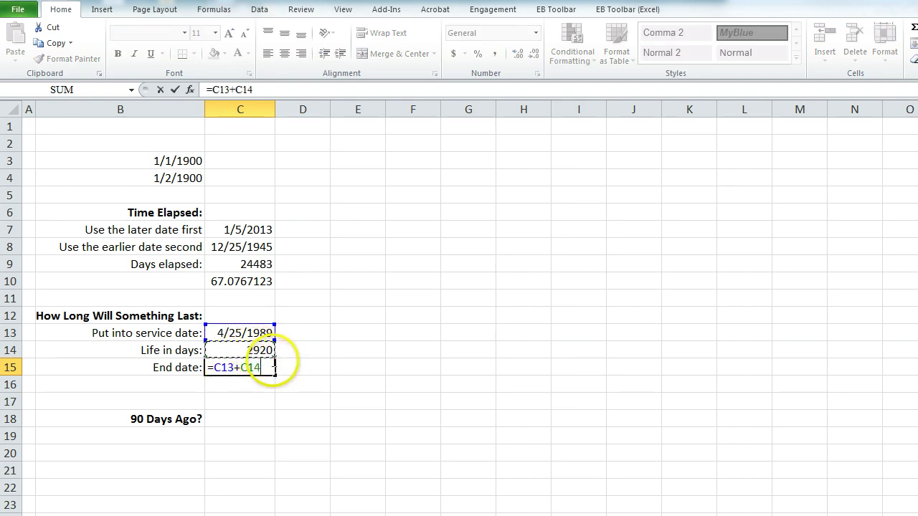
{"action": "key", "text": "Return"}
{"action": "left_click", "coordinate": [310, 366]}
{"action": "left_click", "coordinate": [247, 386]}
{"action": "left_click", "coordinate": [226, 367]}
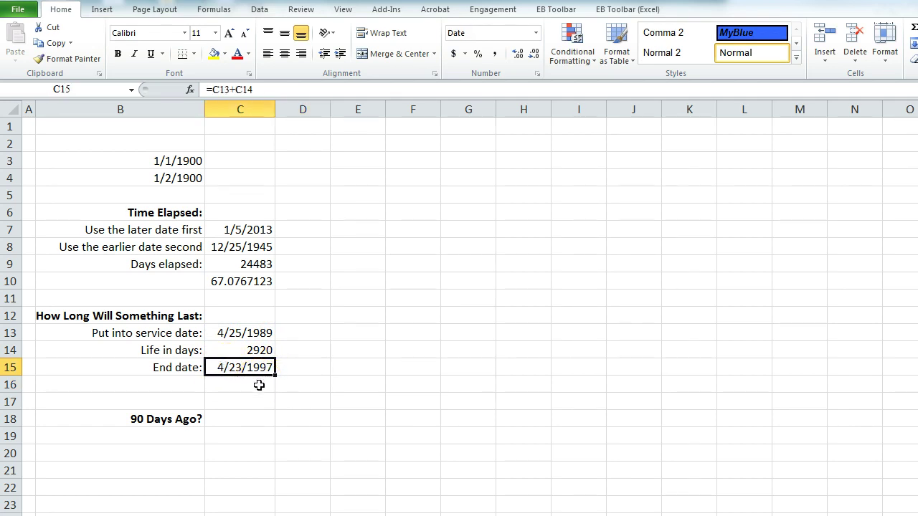
{"action": "left_click", "coordinate": [258, 386]}
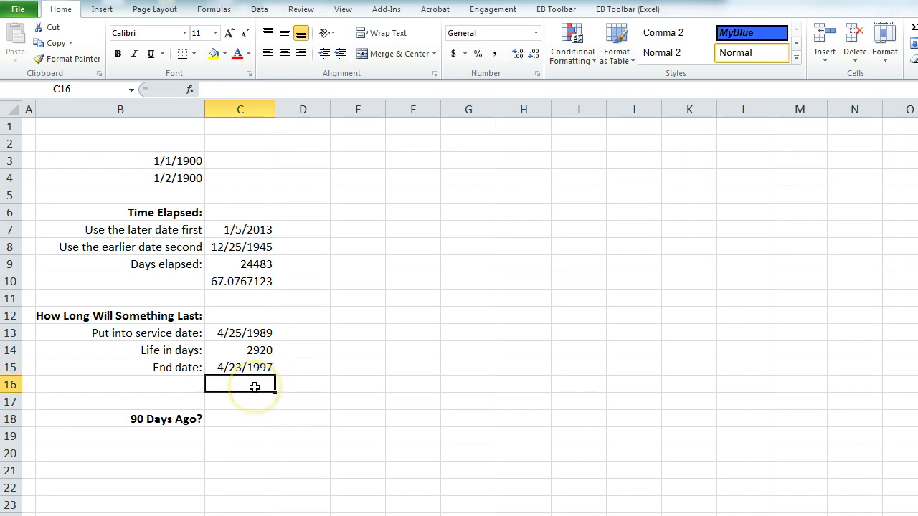
Enter =today()-90 in C18 to display 3/29/2014
{"action": "left_click", "coordinate": [255, 388]}
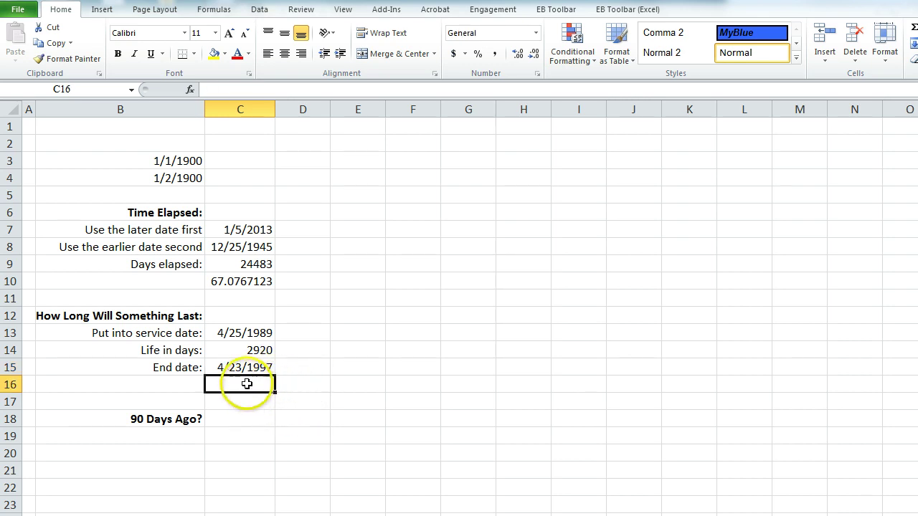
{"action": "key", "text": "Return"}
{"action": "left_click", "coordinate": [307, 383]}
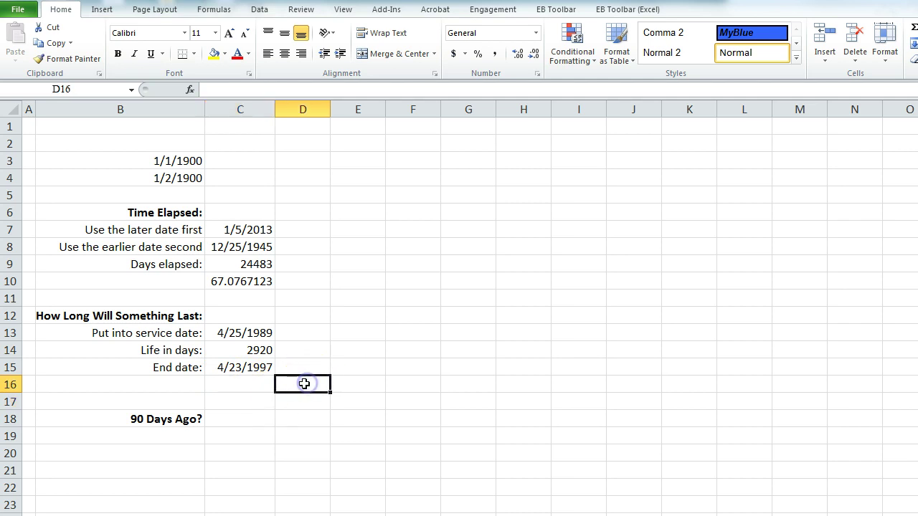
{"action": "left_click", "coordinate": [241, 419]}
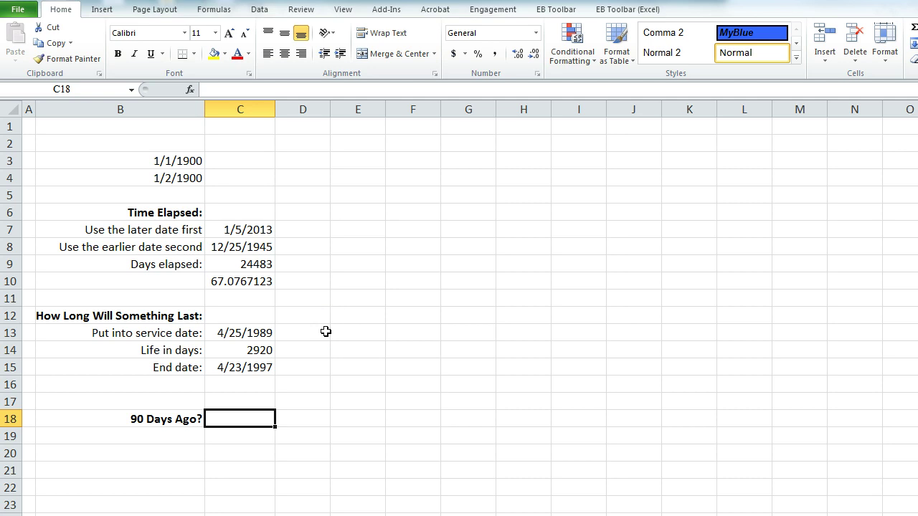
{"action": "type", "text": "="}
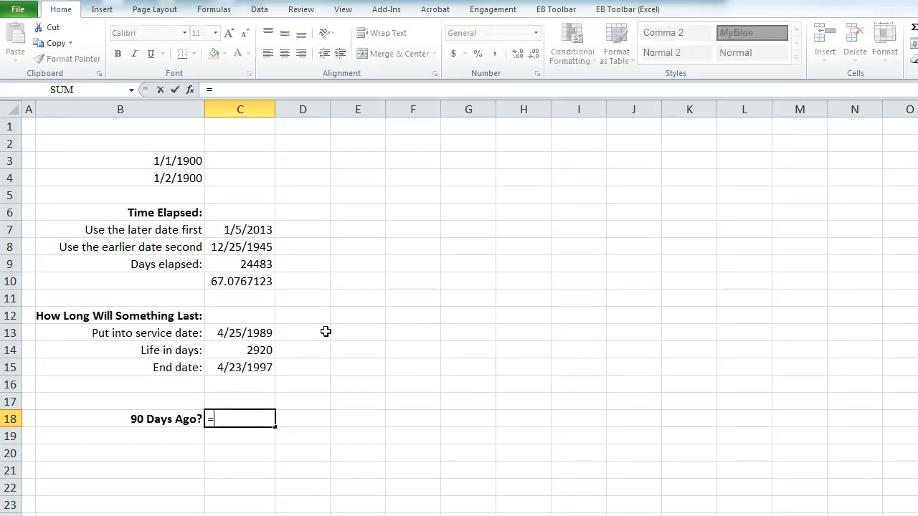
{"action": "type", "text": "today()"}
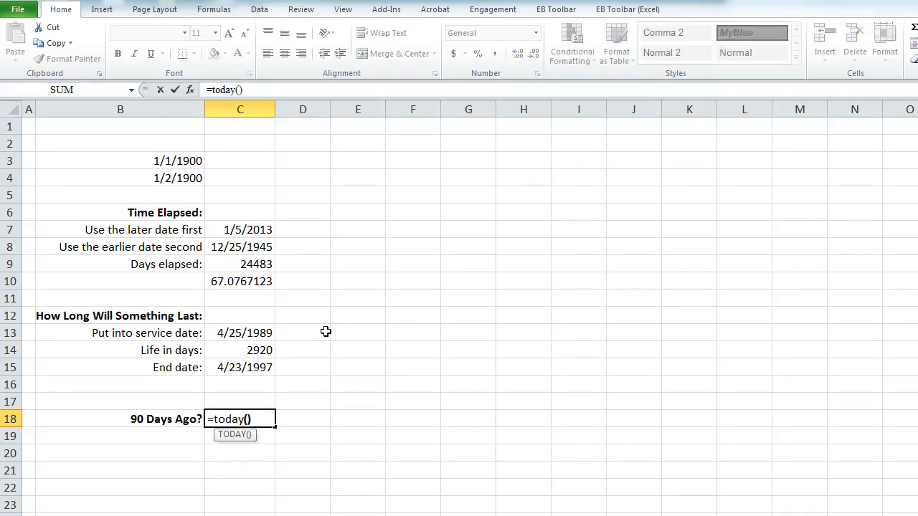
{"action": "type", "text": "-90"}
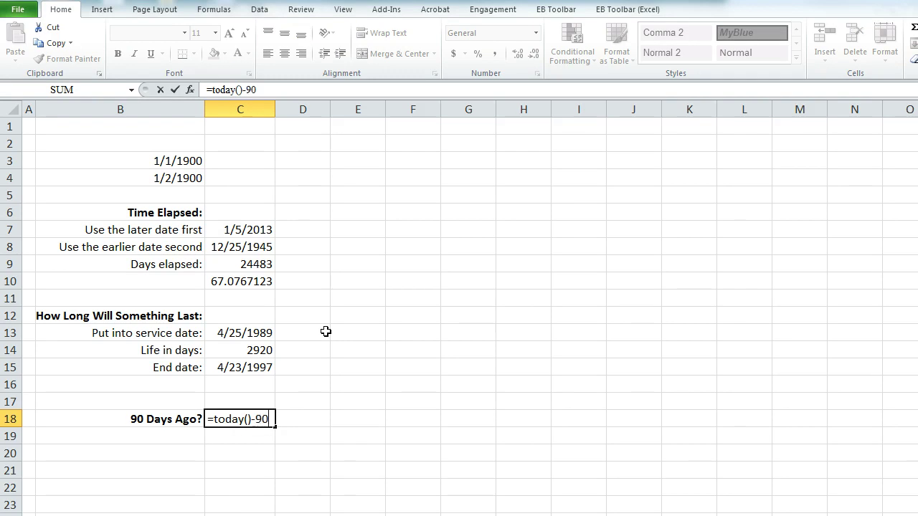
{"action": "key", "text": "Return"}
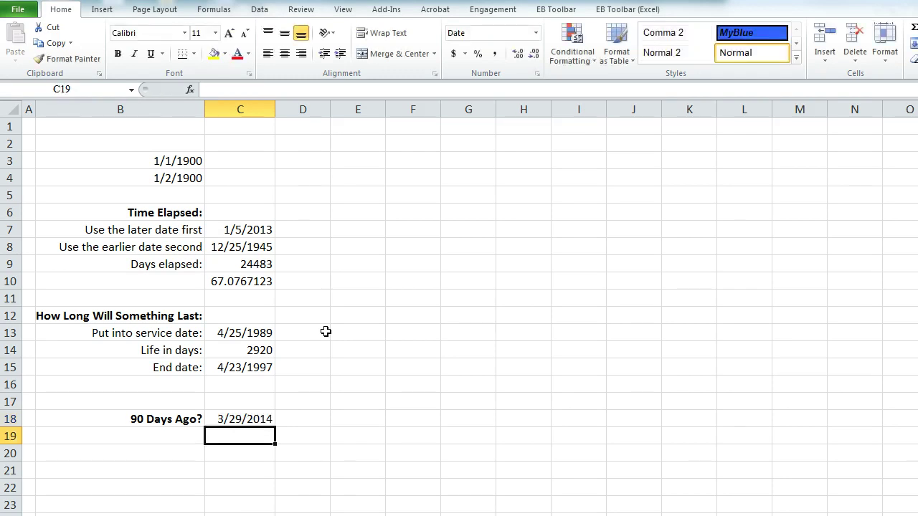